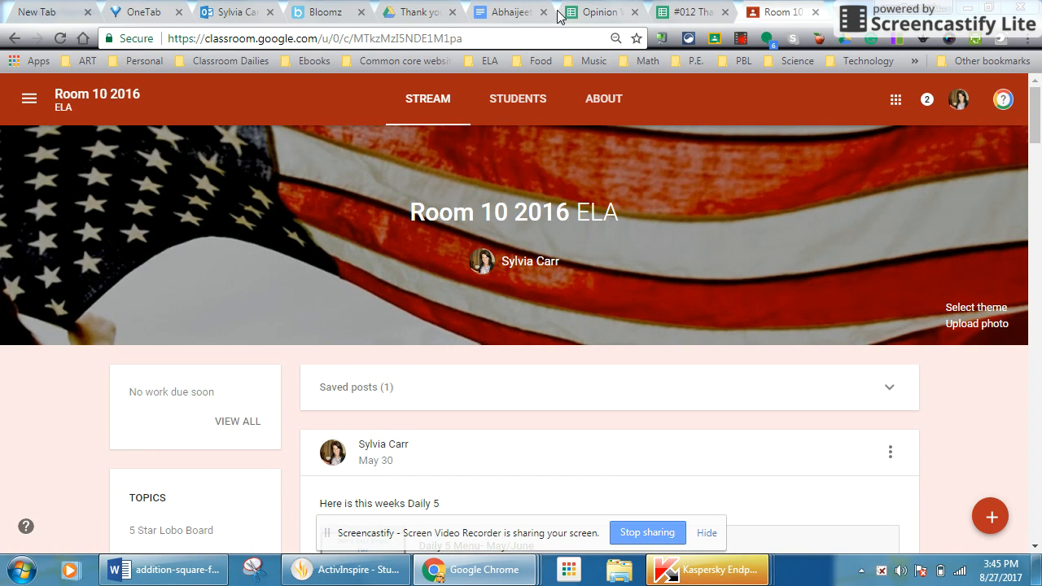
View the Opinion Writing Rubric CentralUSD sheet, and search the Chrome Web Store for "goobric web app"
click(590, 13)
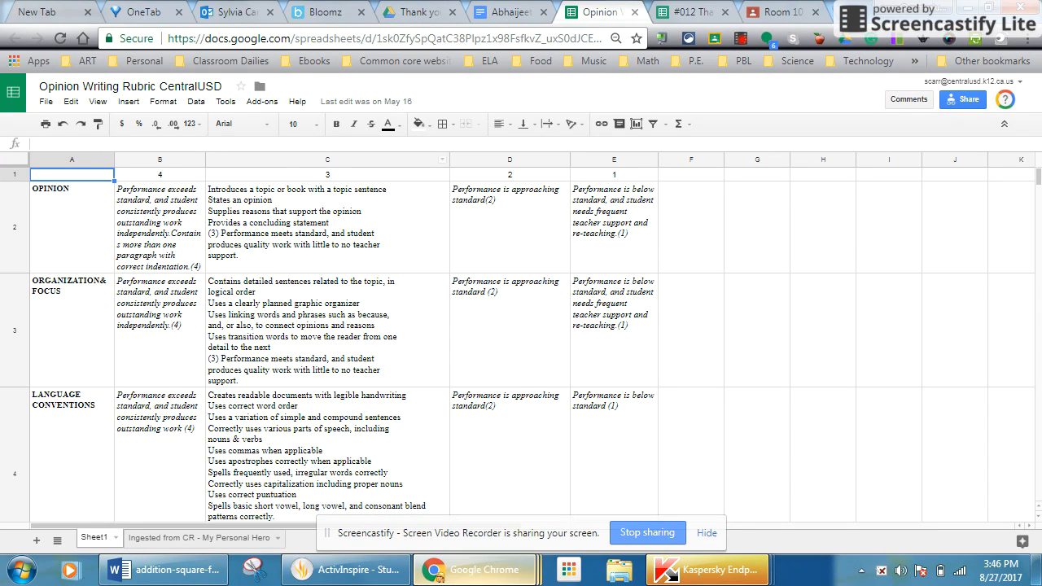
click(10, 61)
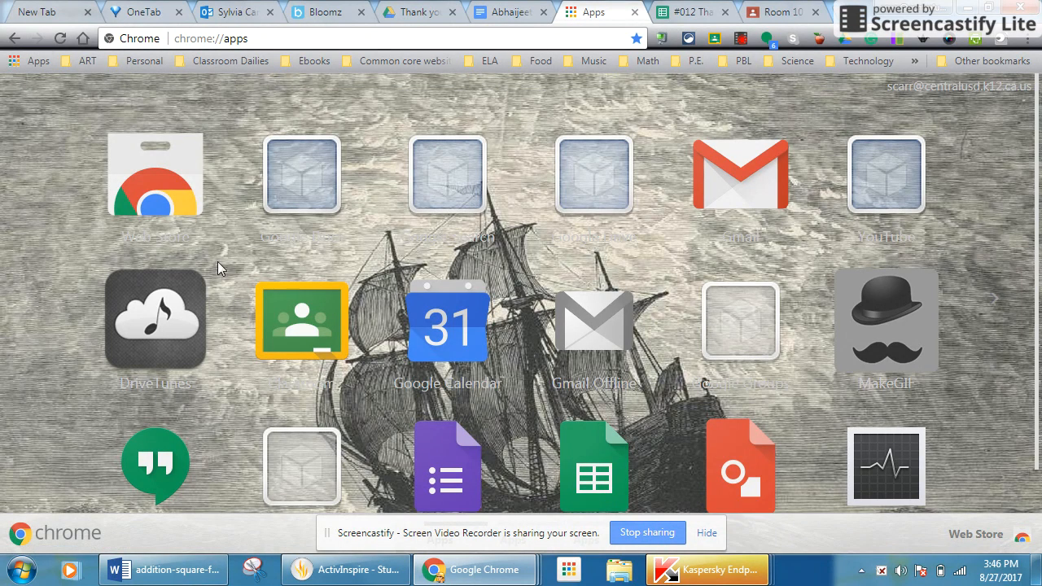
click(178, 179)
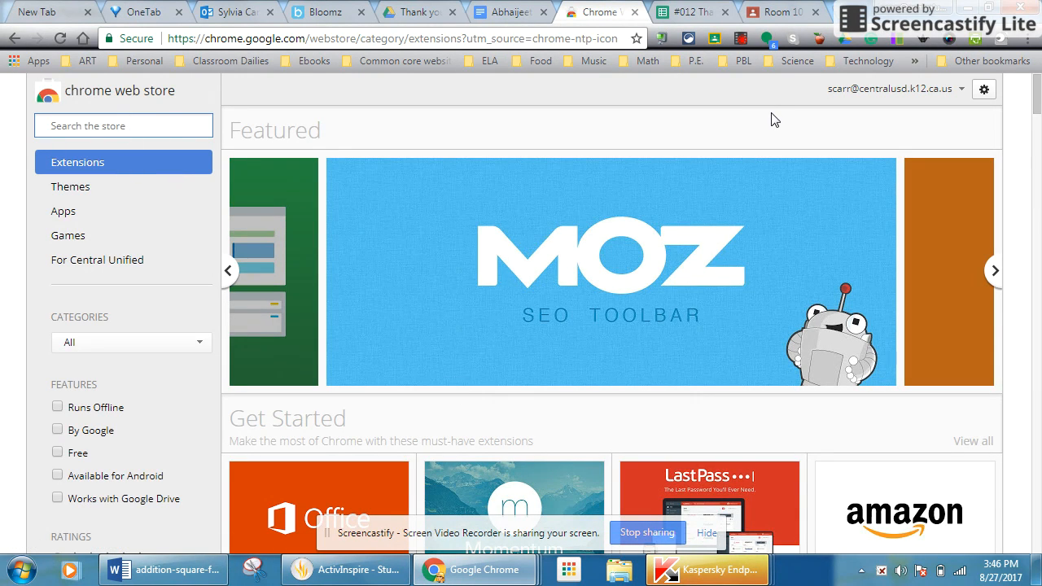
text(Goobric)
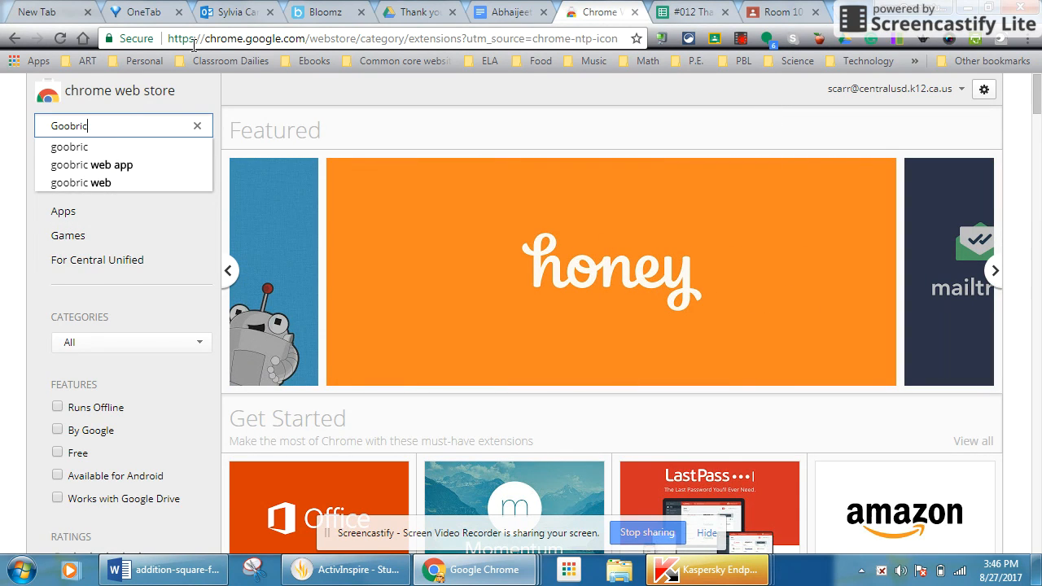
click(129, 166)
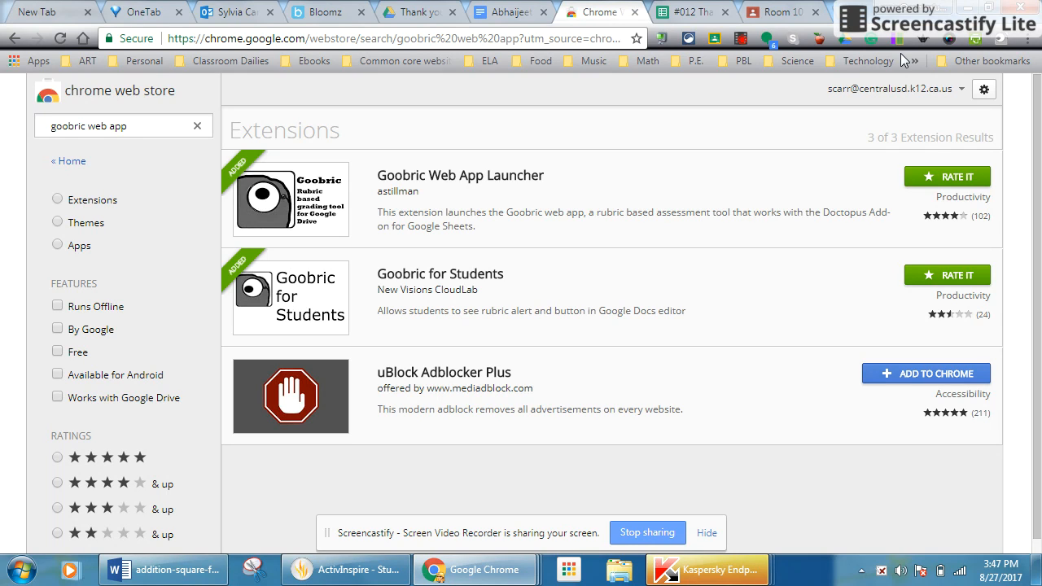
In the "#012 Thank you Goobric Docto resuls" spreadsheet, look for Doctopus in the add-ons gallery and close the gallery
click(686, 13)
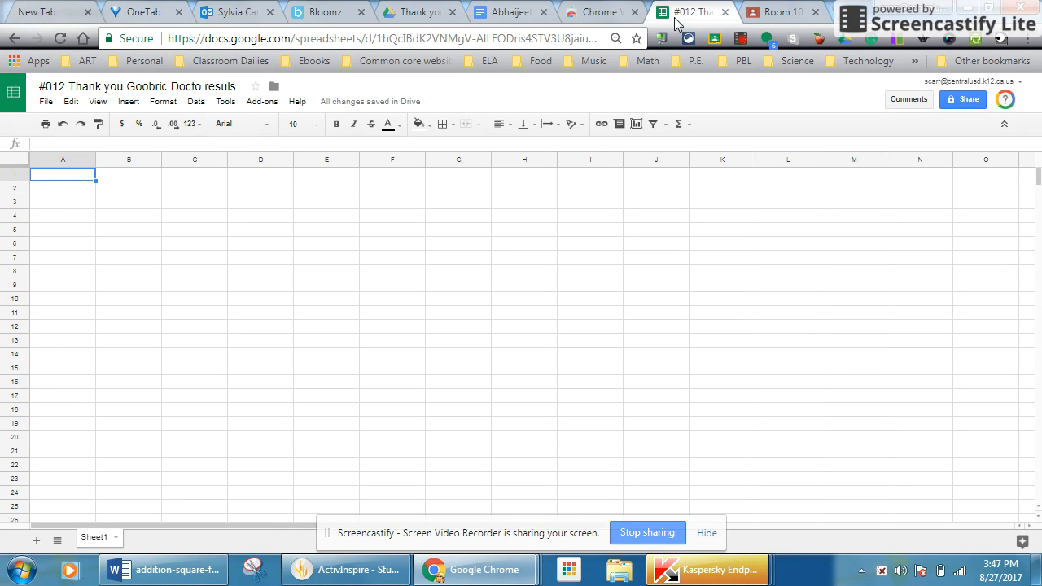
click(270, 104)
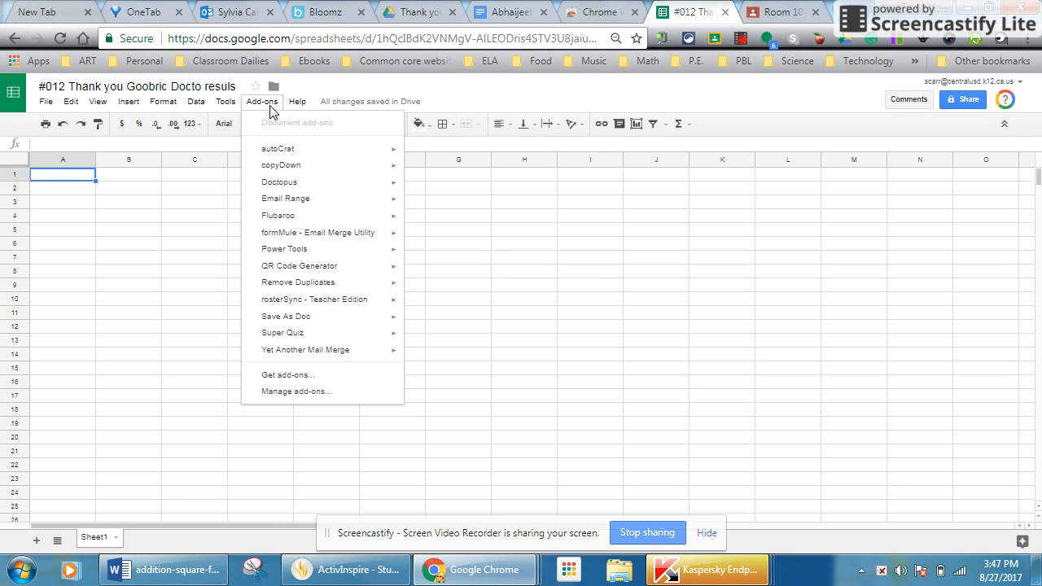
click(284, 380)
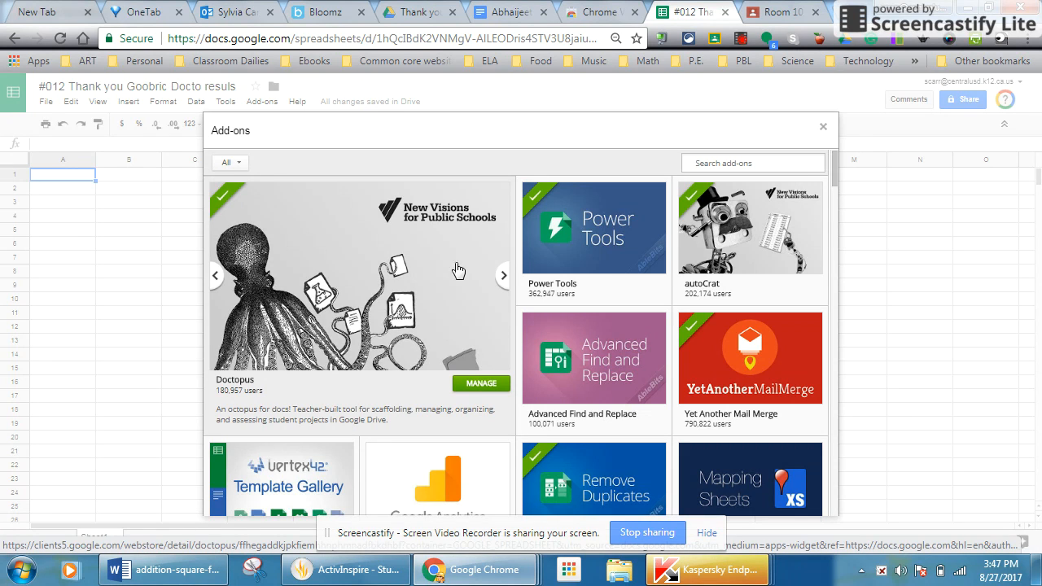
click(823, 127)
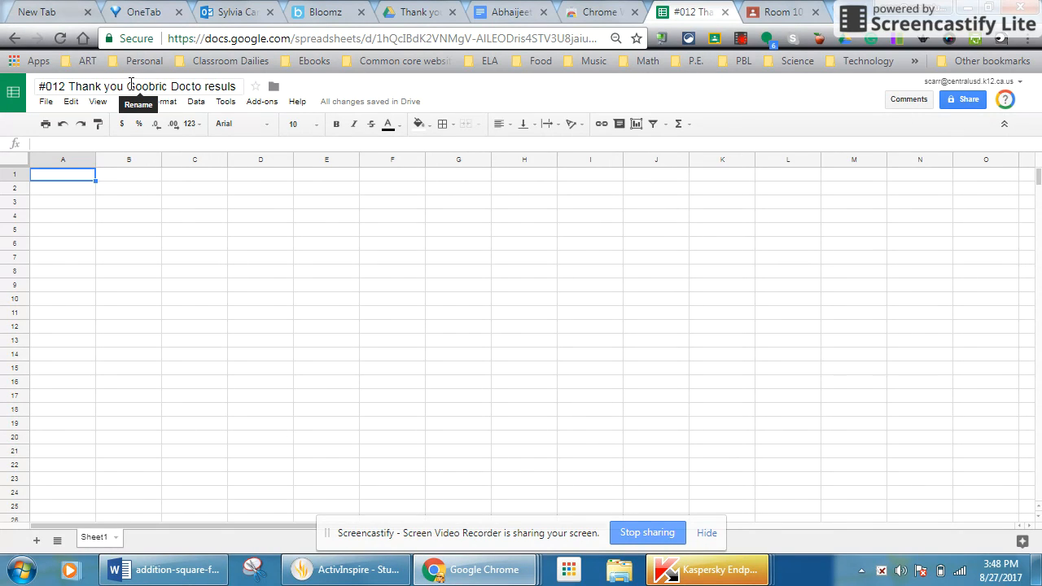
Launch the Doctopus add-on and dismiss its third-party application warning, hiding the screen-sharing notice
click(269, 103)
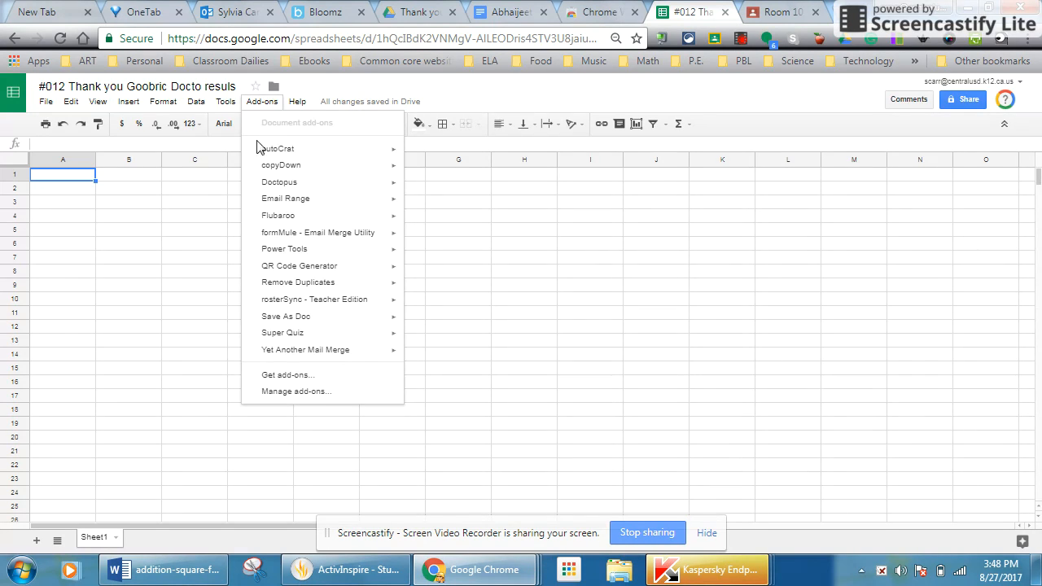
mouse_move(297, 184)
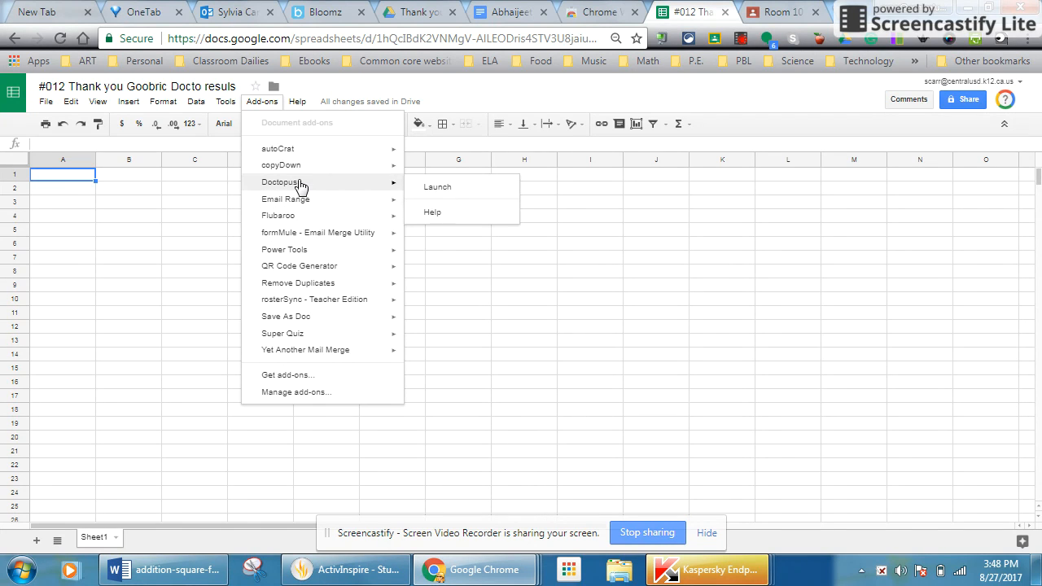
click(437, 187)
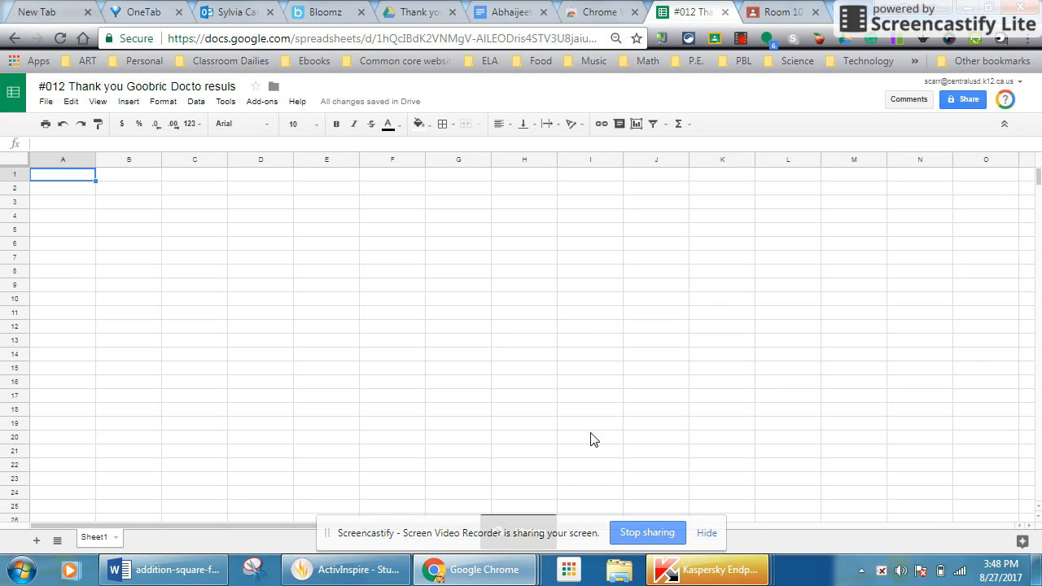
click(708, 533)
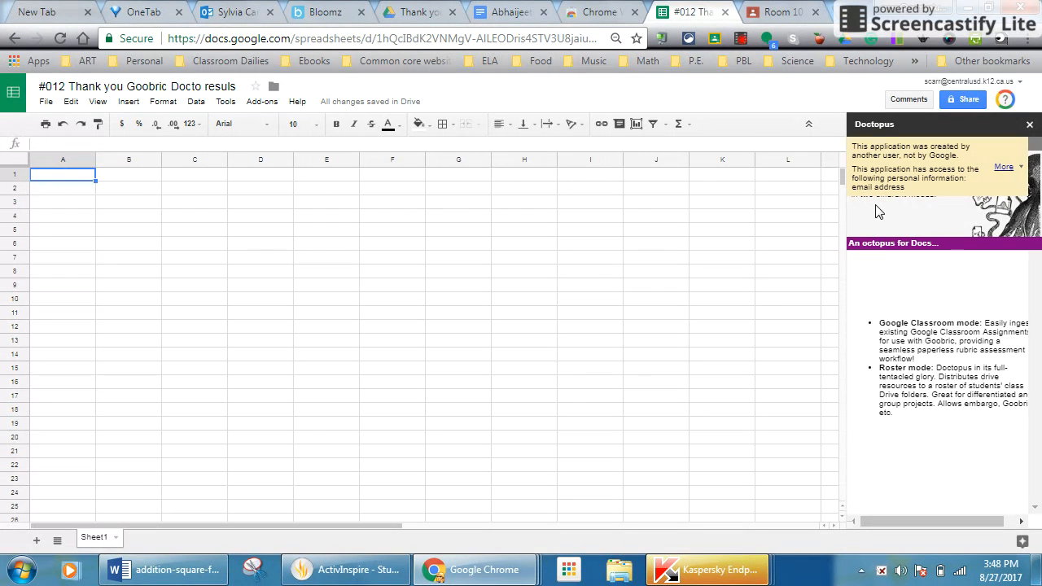
click(1021, 170)
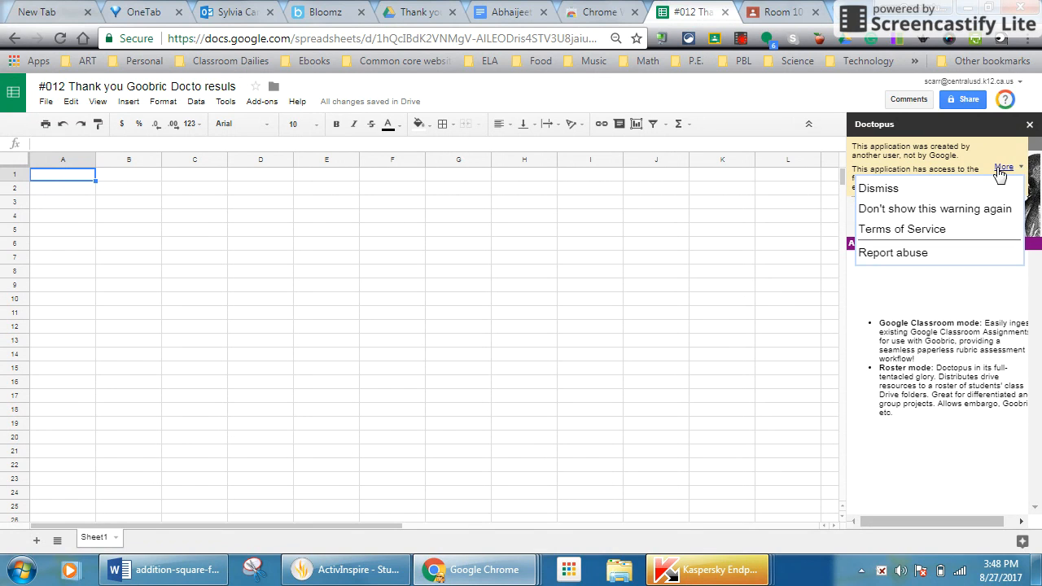
click(905, 187)
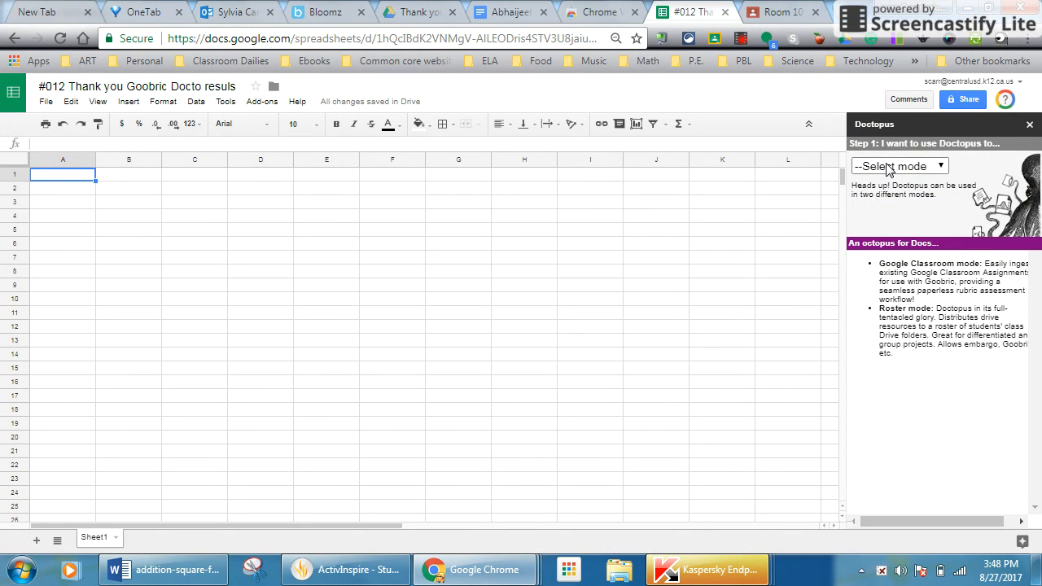
Set Doctopus to ingest a Google Classroom Assignment and choose the class Room 10 2016 ELA
click(889, 169)
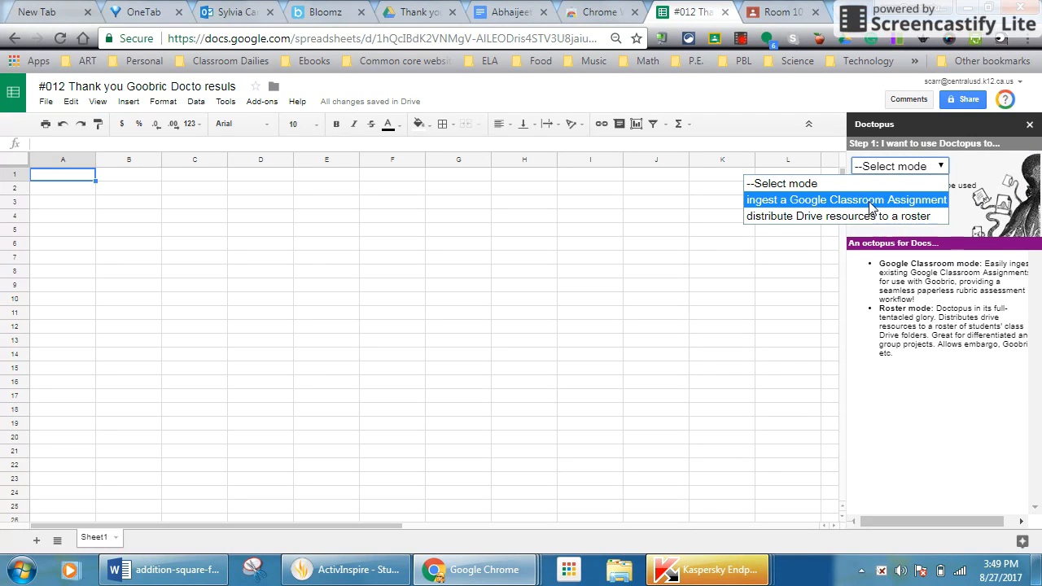
click(871, 201)
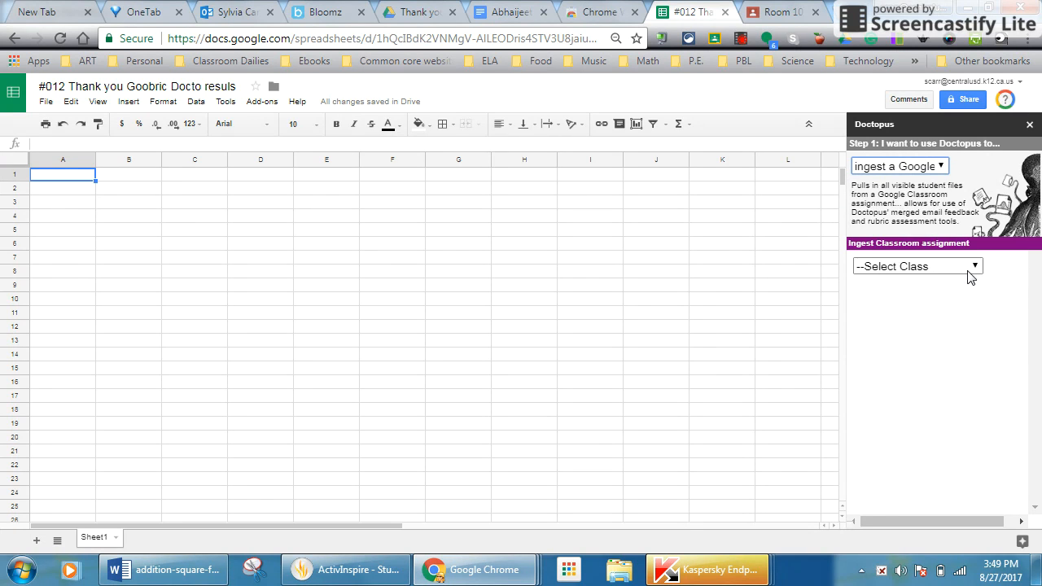
click(968, 269)
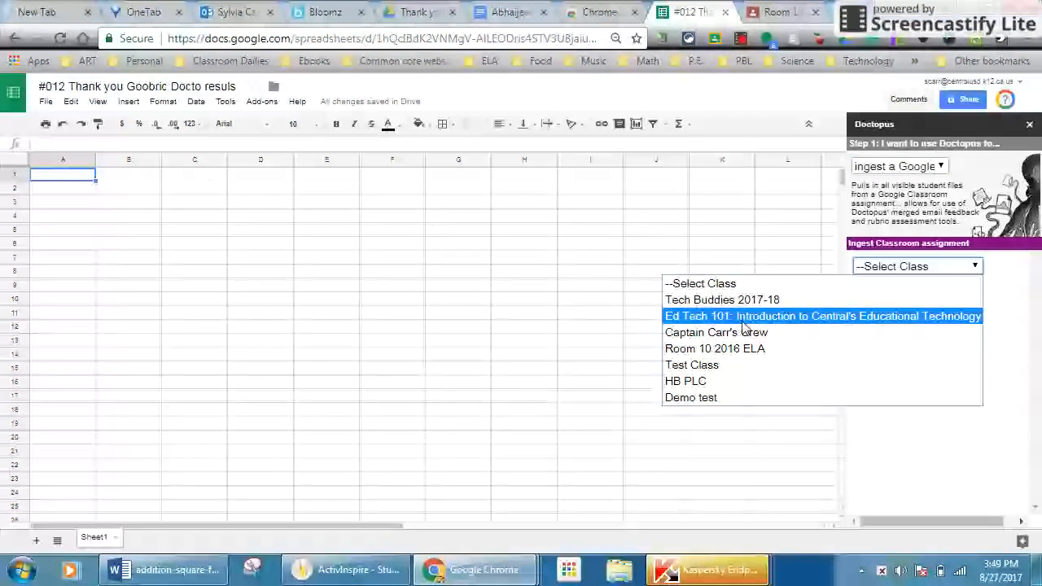
click(736, 350)
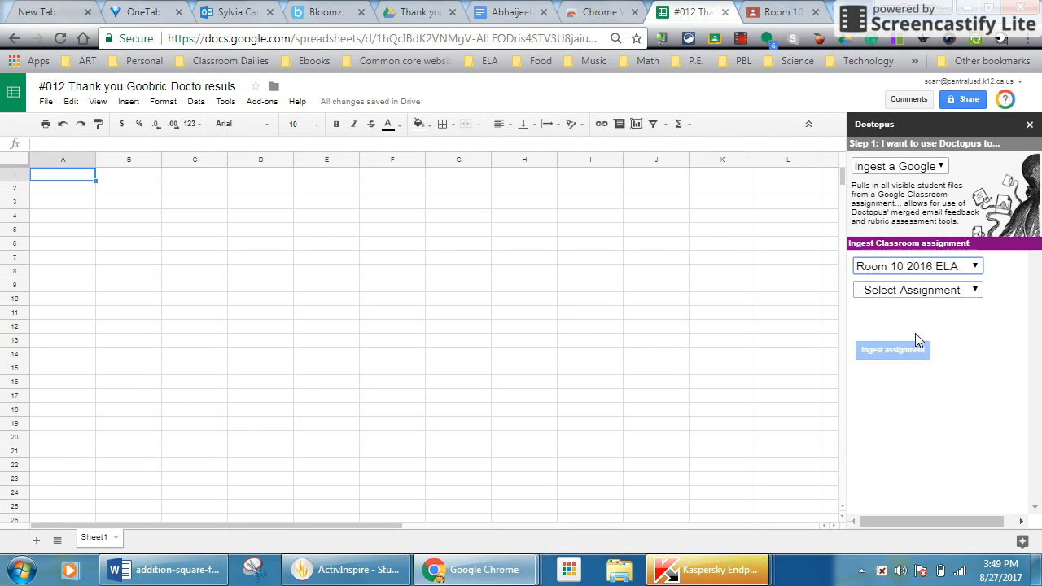
Ingest the "Thank you letter to African Safari Guides." assignment, limited to files that are turned in
click(948, 290)
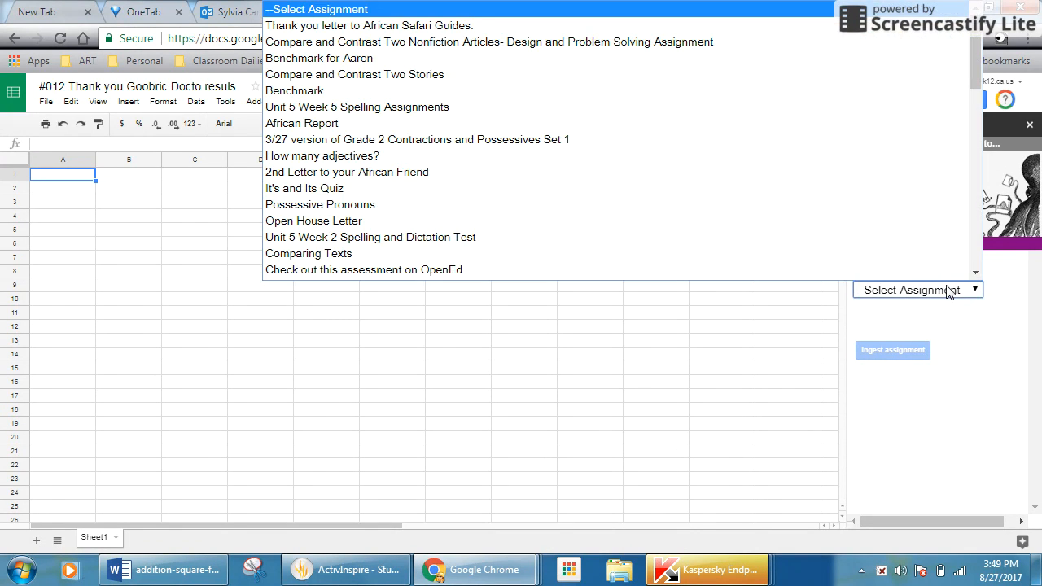
click(428, 30)
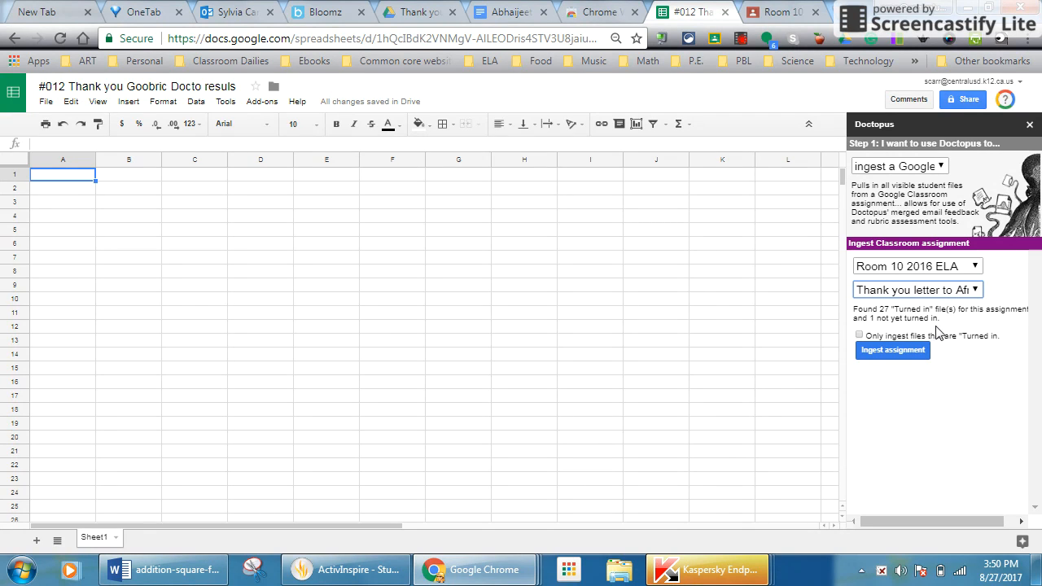
click(858, 336)
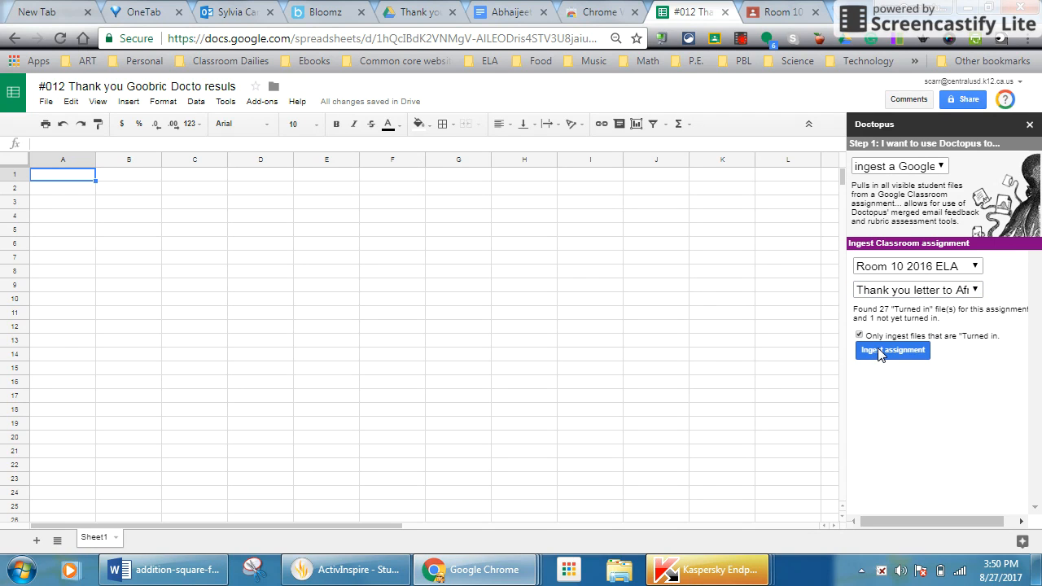
click(879, 354)
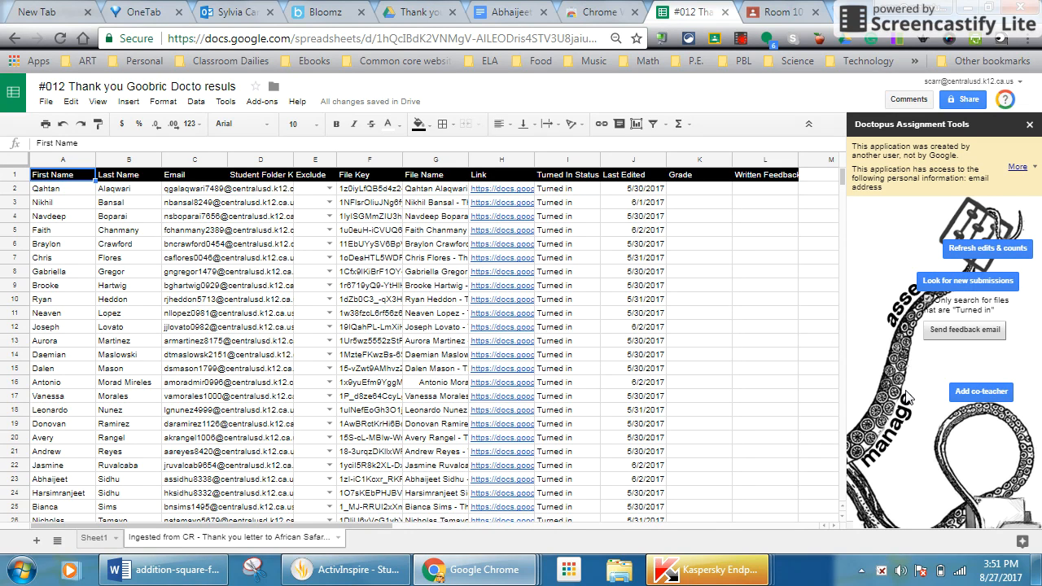
Permanently hide the add-on warning and attach the Opinion Writing Rubric CentralUSD to the assignment with Goobric
click(1032, 168)
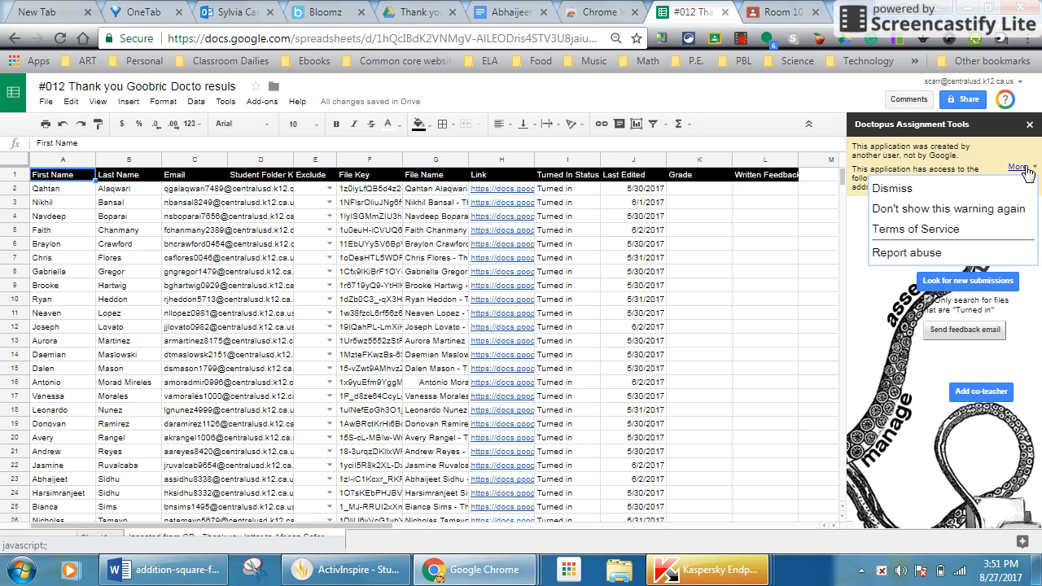
click(923, 209)
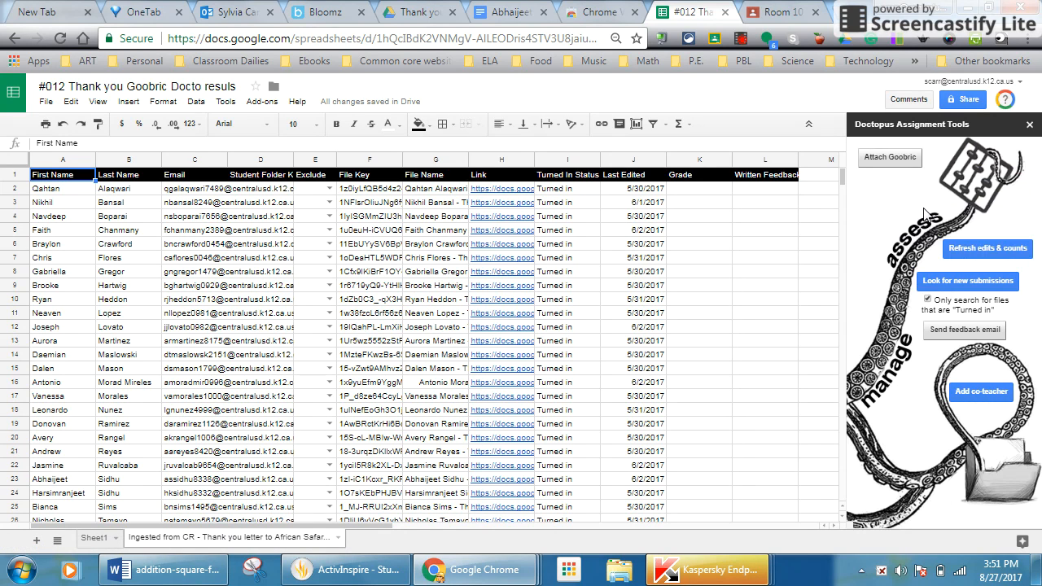
click(892, 157)
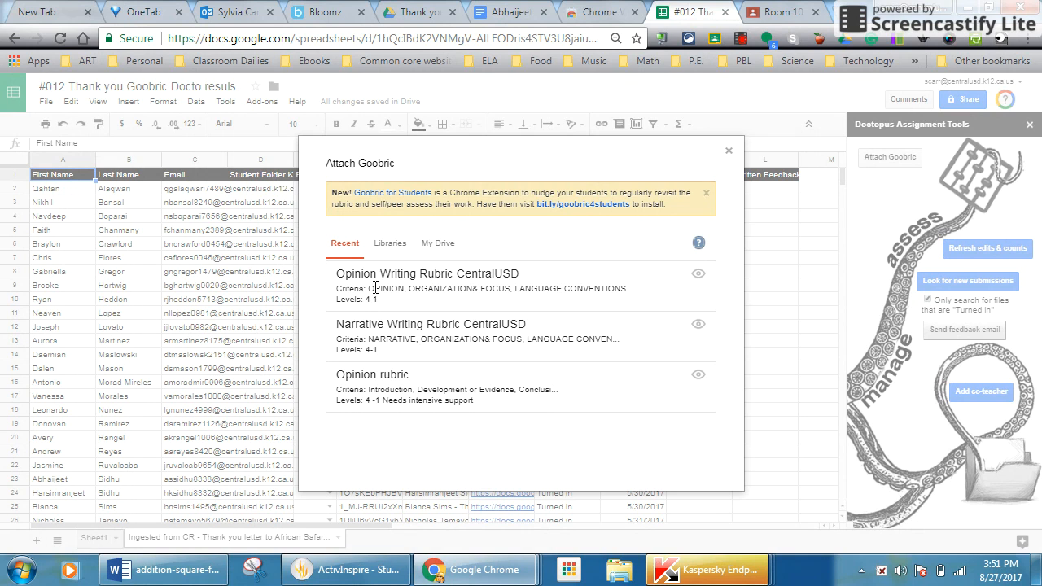
click(517, 277)
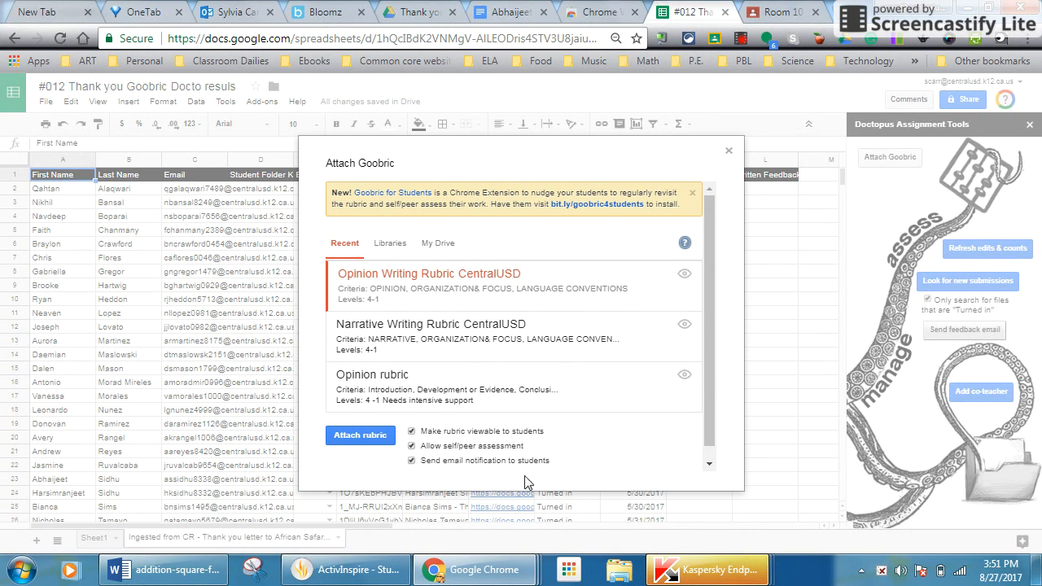
click(352, 435)
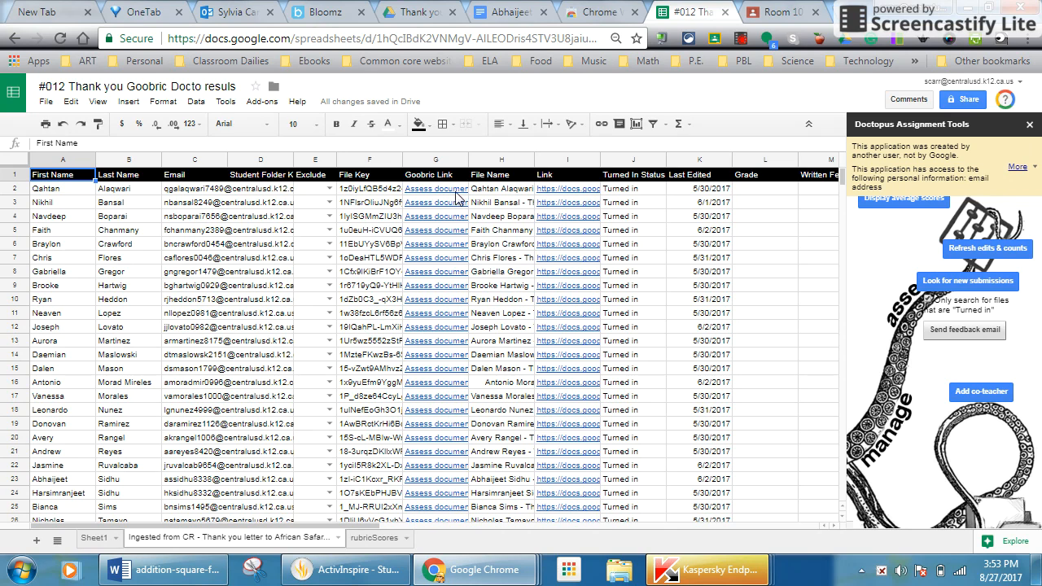
mouse_move(458, 195)
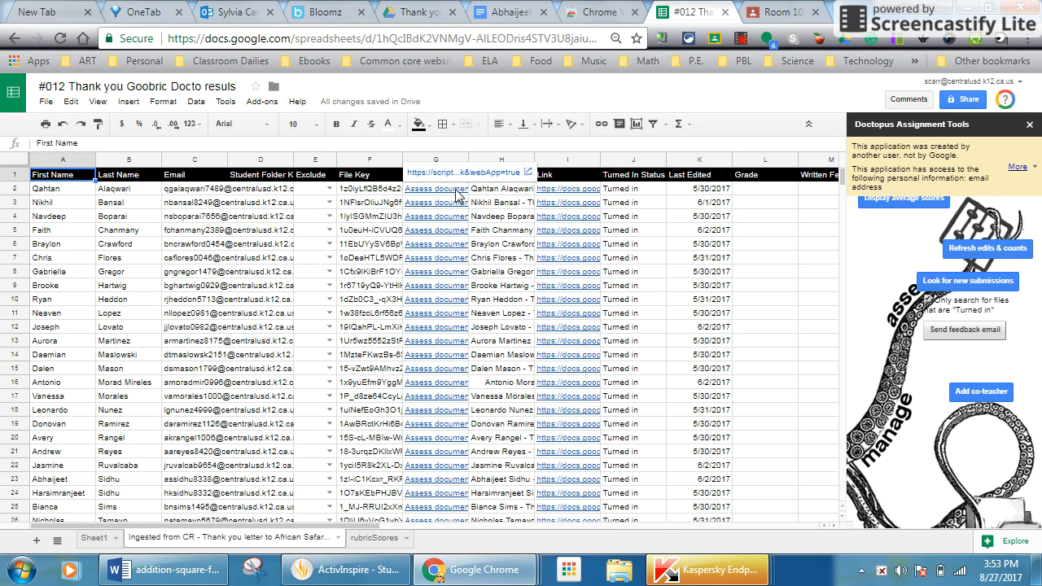
click(457, 192)
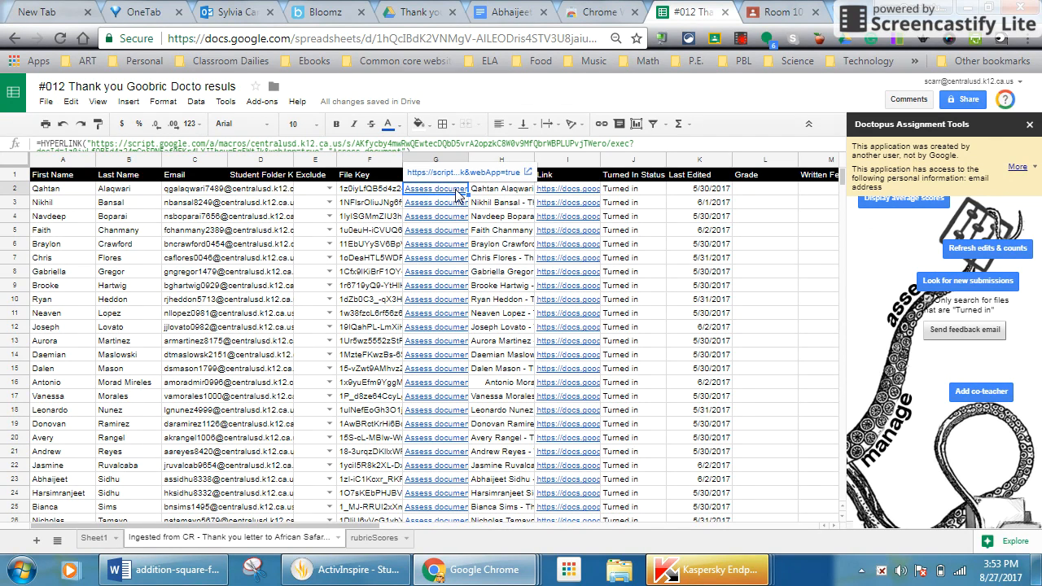
double_click(458, 192)
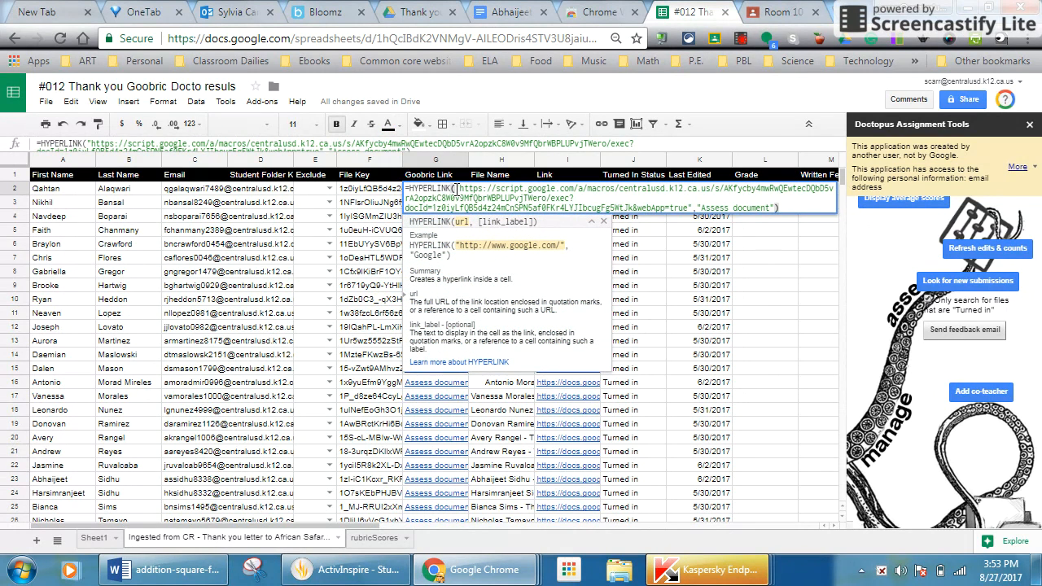
click(436, 159)
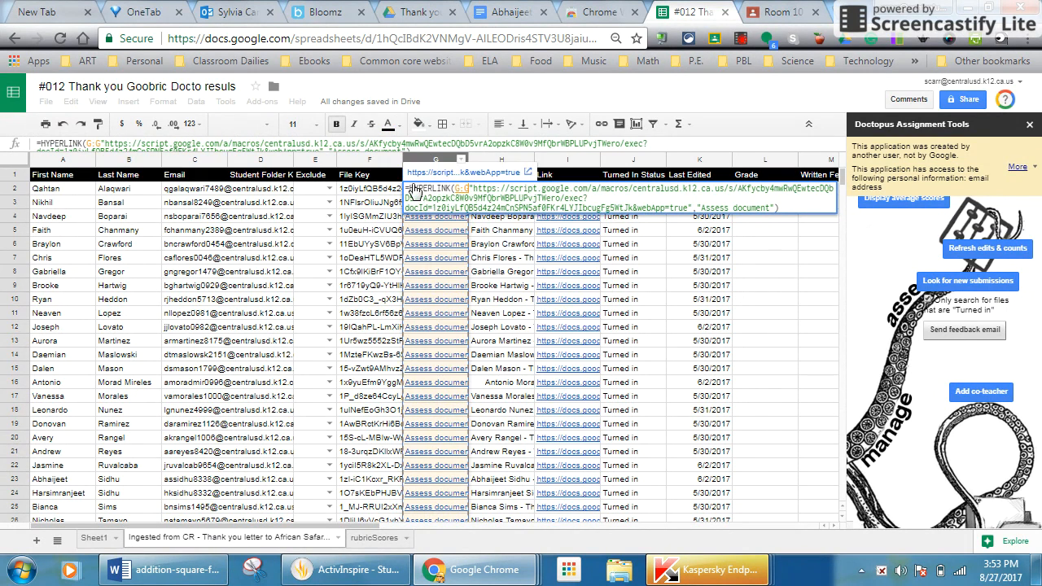
click(419, 285)
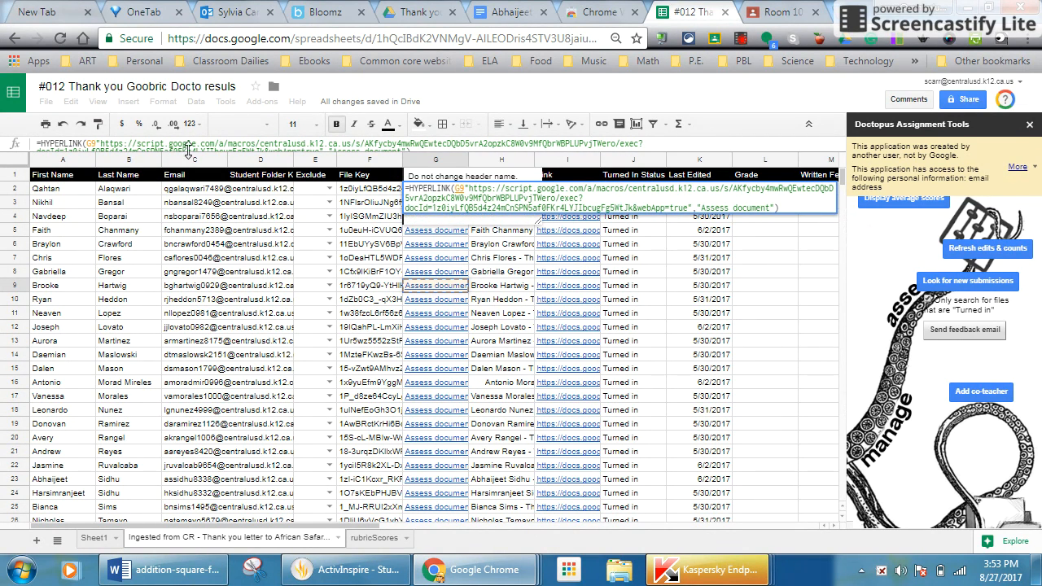
Open the Goobric assessment page for the student in row 6 through the Assess document link
mouse_move(453, 248)
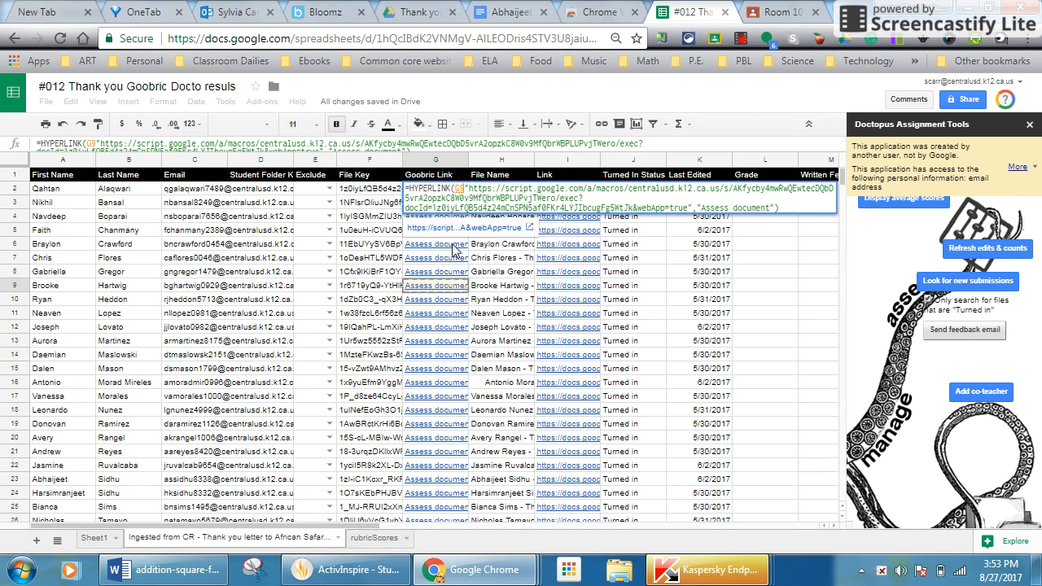
click(453, 248)
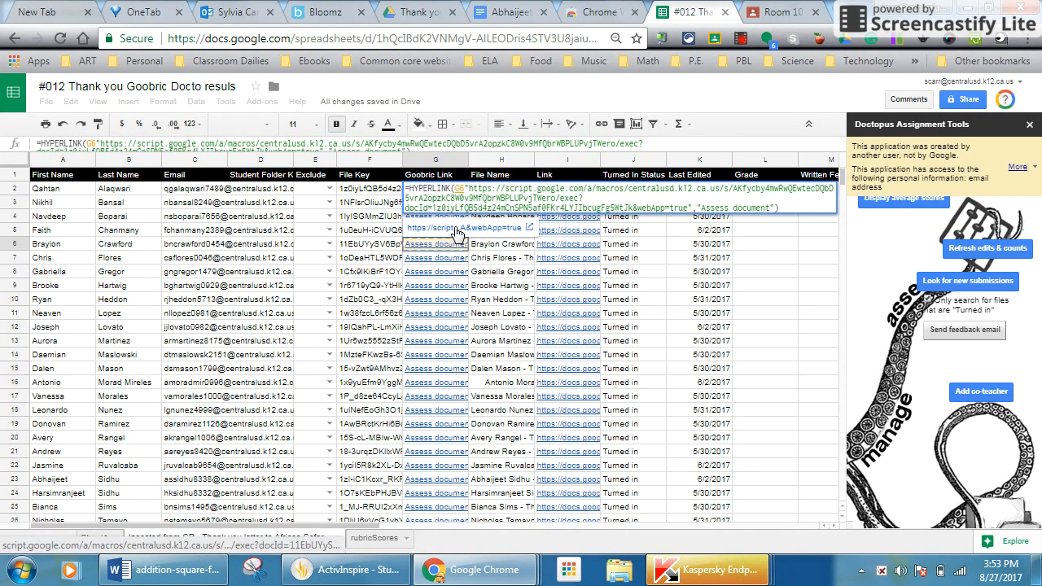
click(458, 228)
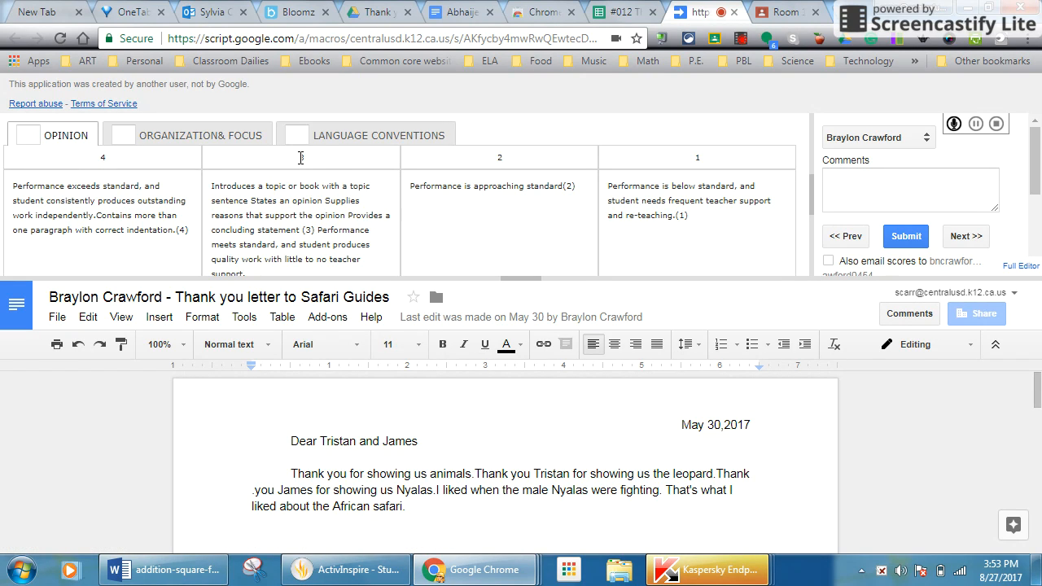
Try the scores 3, 4 and 2 for the Opinion criterion and settle on 1
click(324, 197)
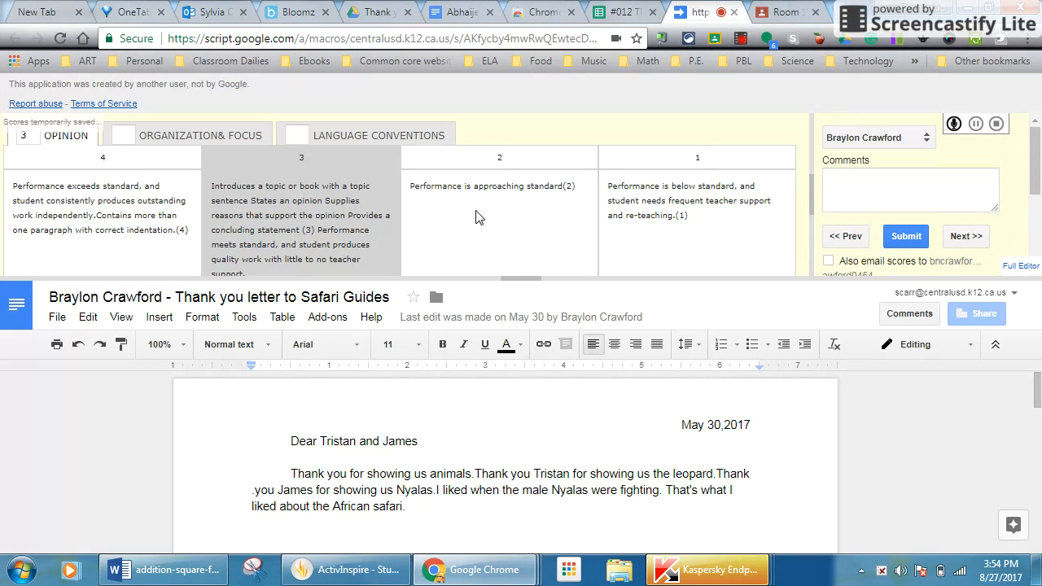
double_click(28, 136)
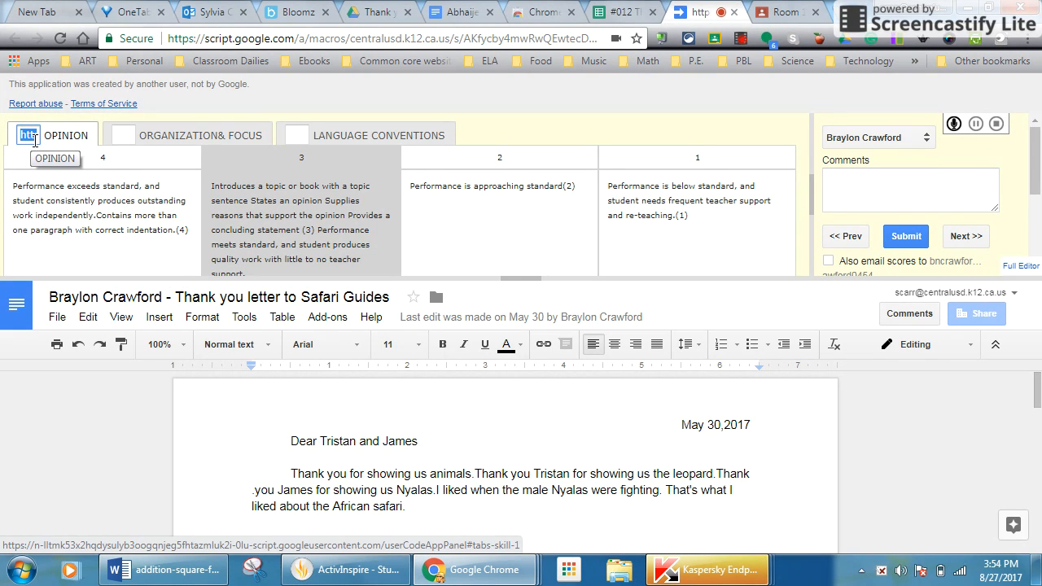
text(3)
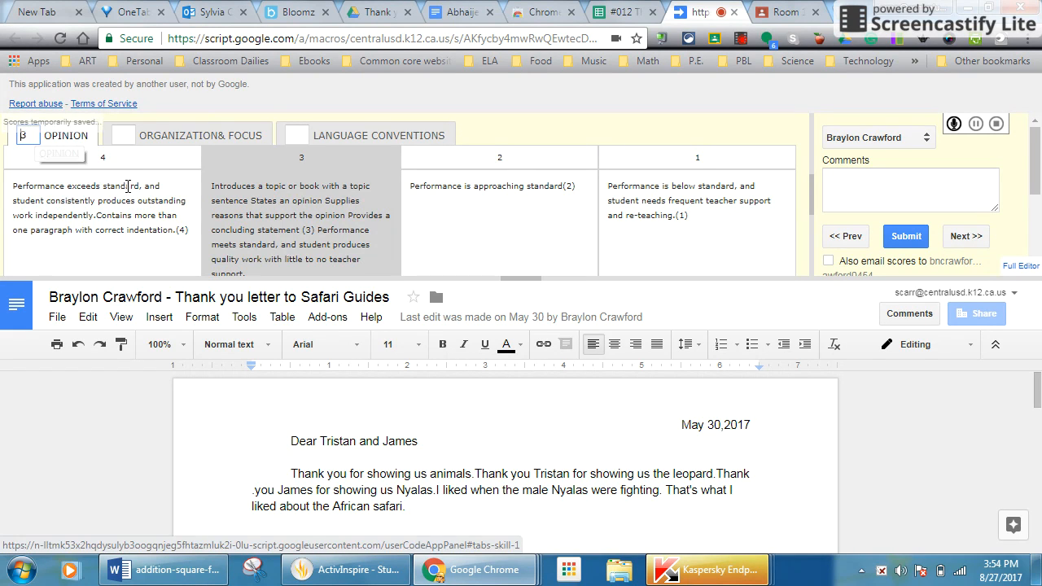
click(115, 190)
click(520, 226)
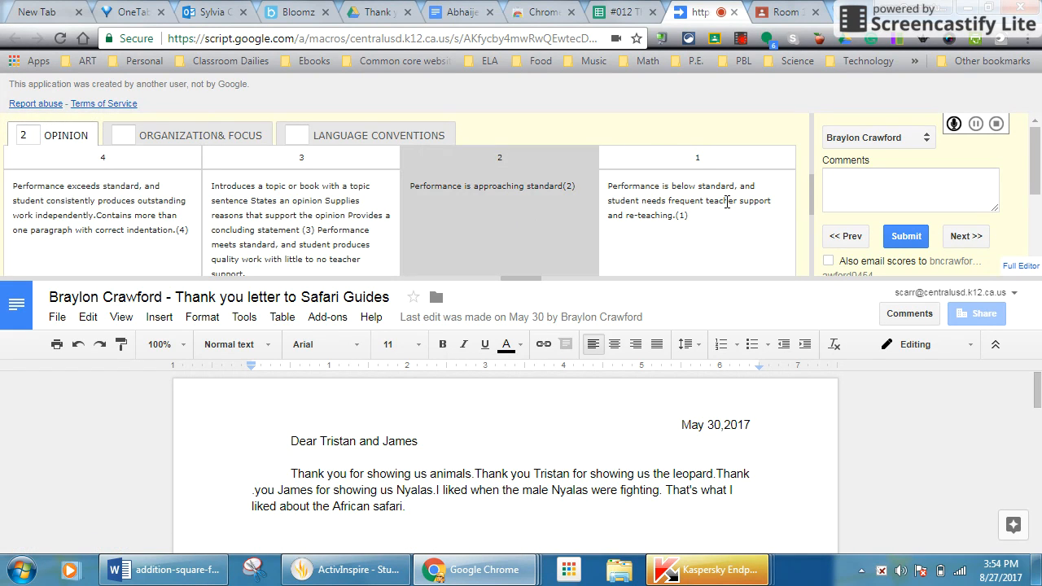
click(725, 202)
Score the letter 2 for Organization & Focus and 2 for Language Conventions
click(171, 140)
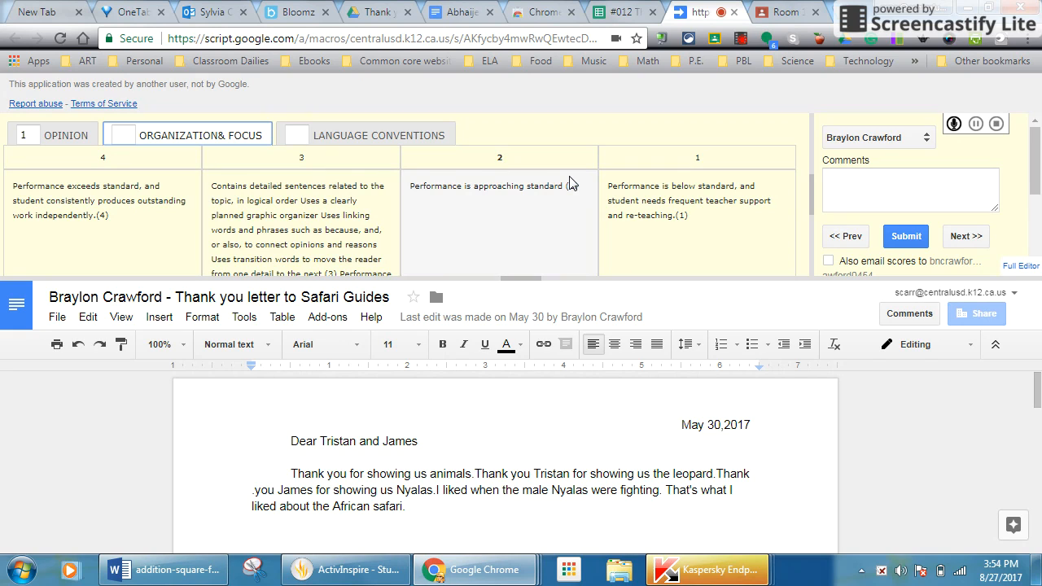
click(514, 224)
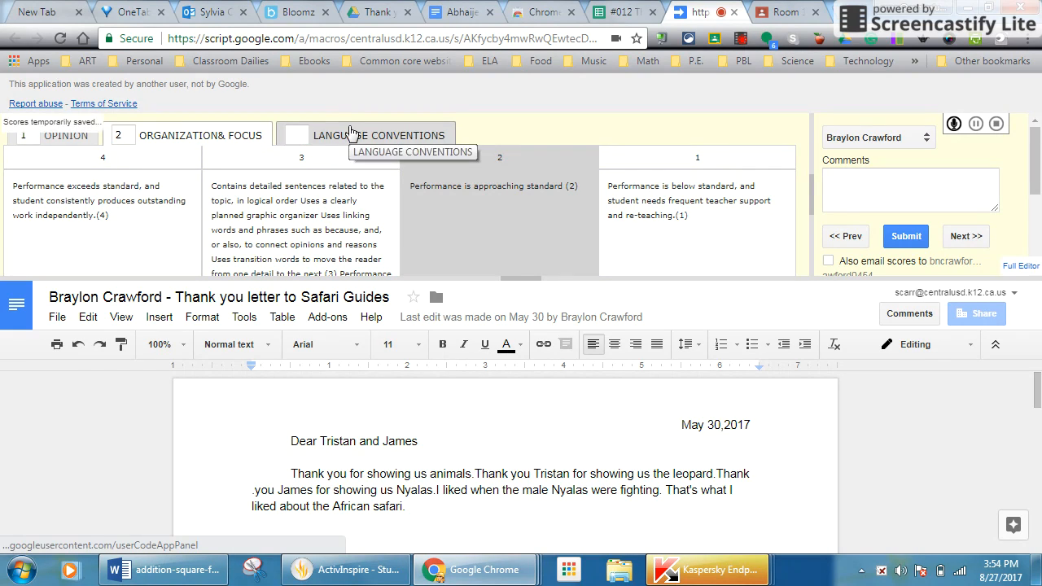
click(352, 132)
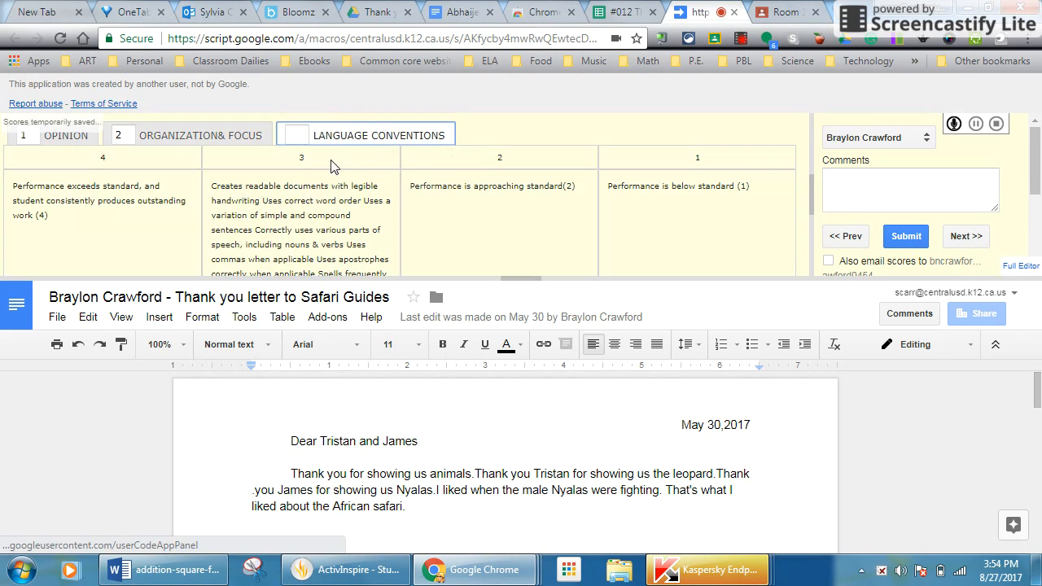
click(511, 227)
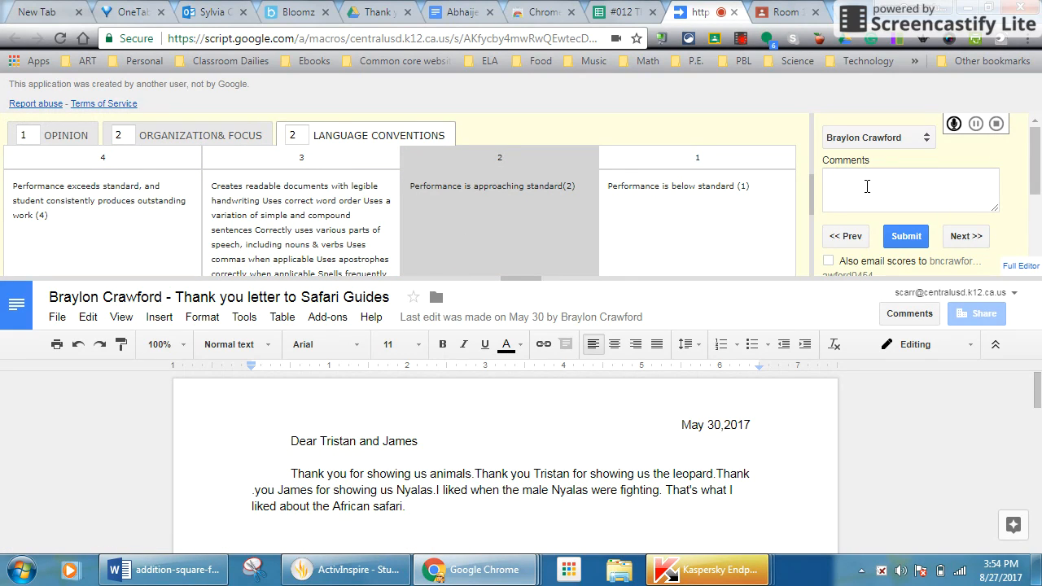
Leave the comment field empty and advance to the next student's document
click(866, 180)
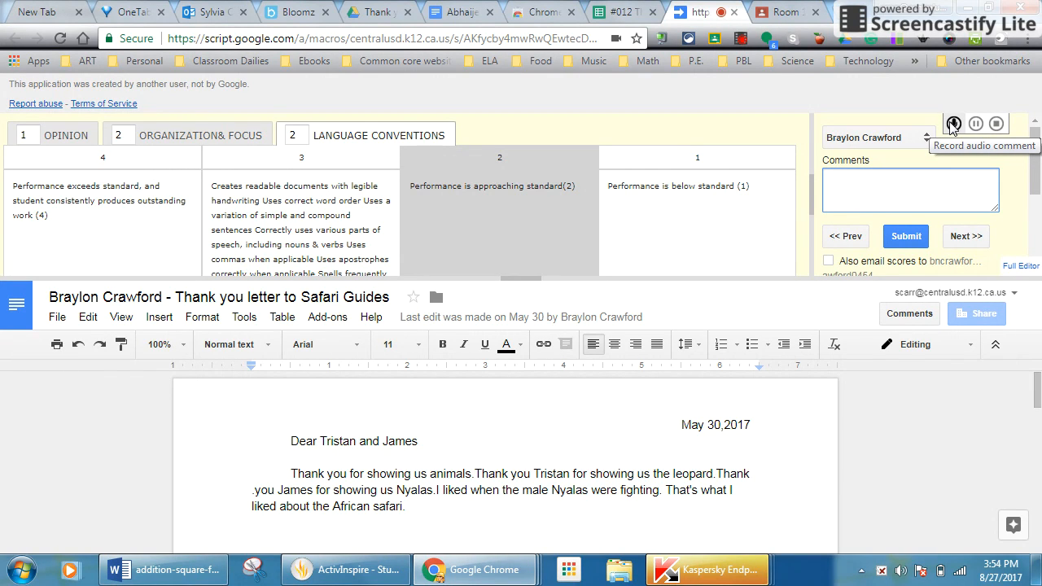
click(964, 237)
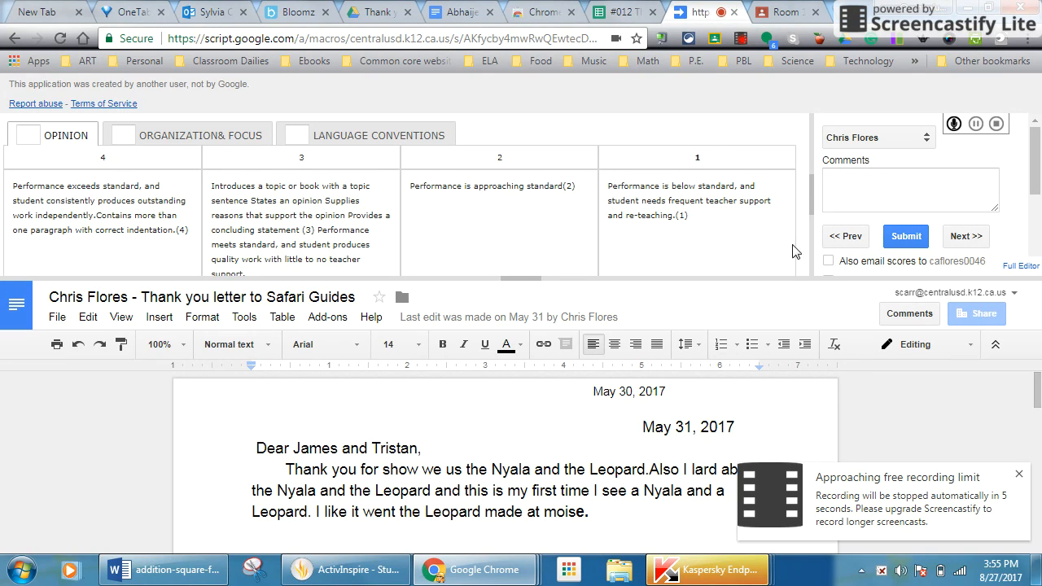
click(739, 39)
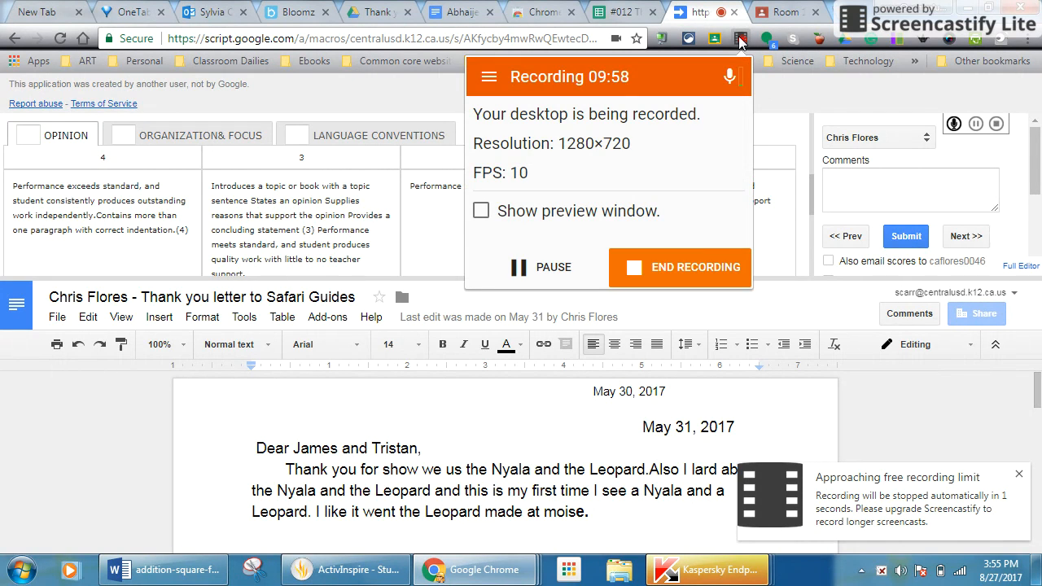